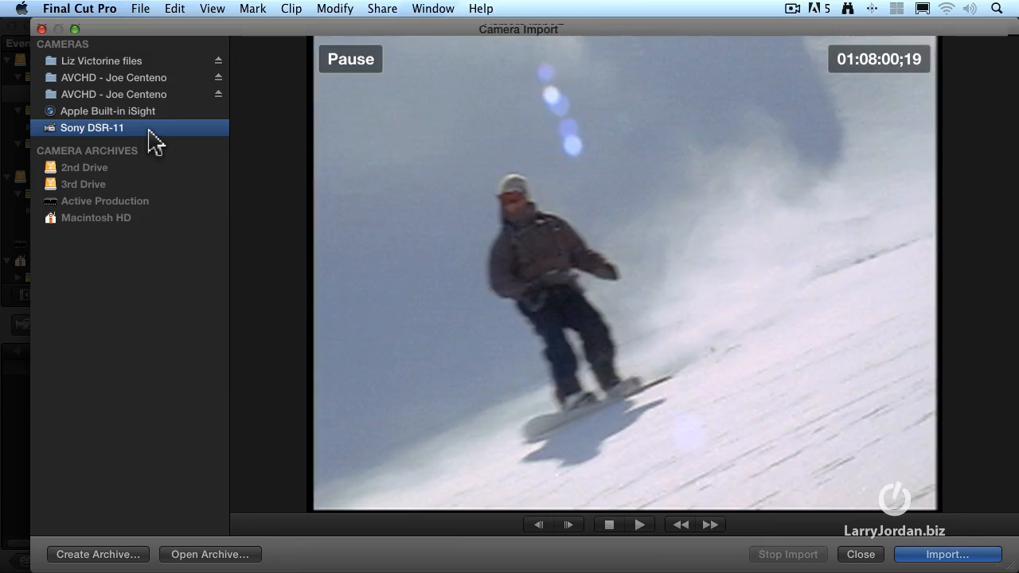
- Play the Sony DSR-11 tape forward and in reverse, and pause it at 01:08:08;10
{"action": "key", "text": "space"}
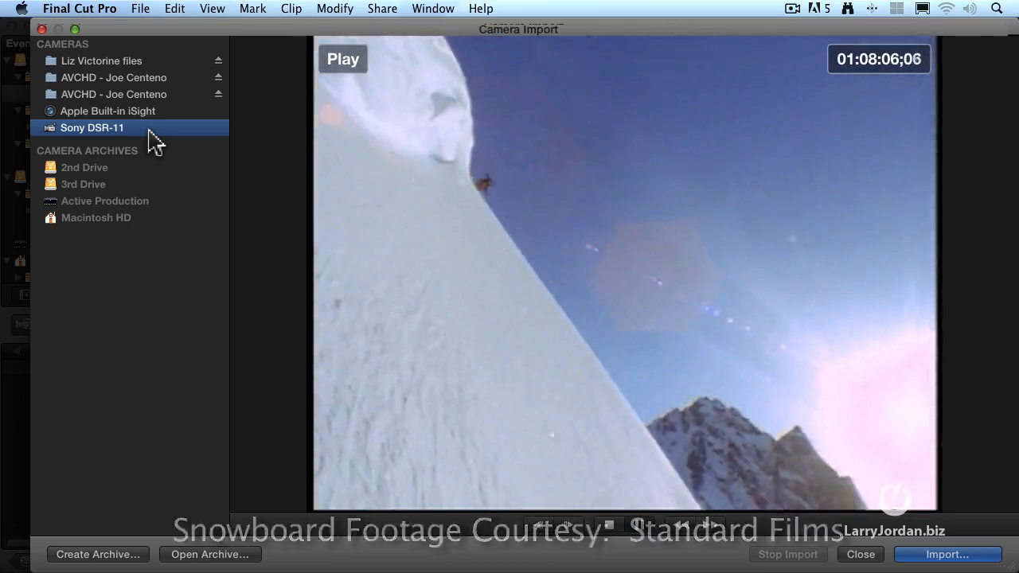
{"action": "key", "text": "space"}
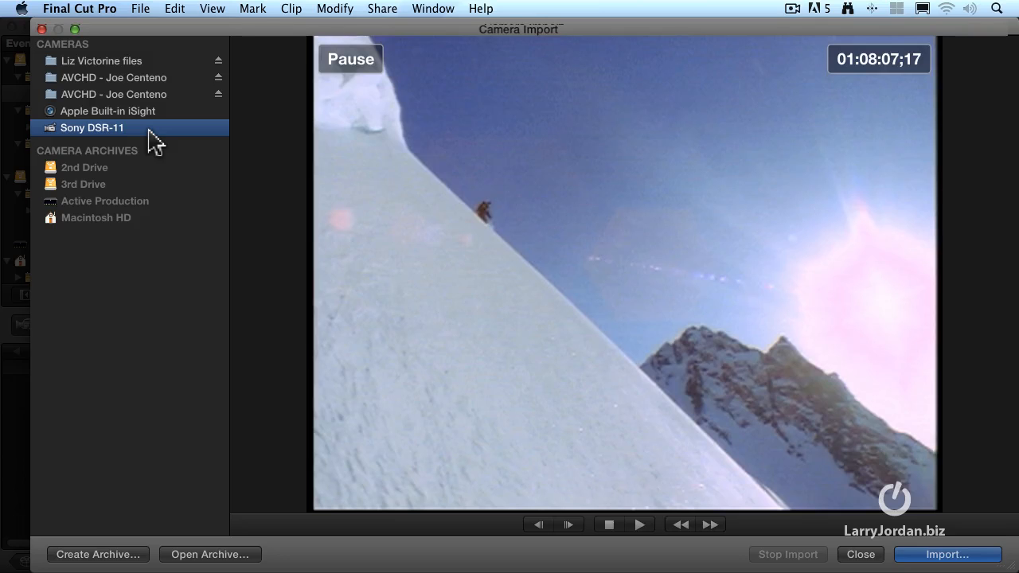
{"action": "key", "text": "space"}
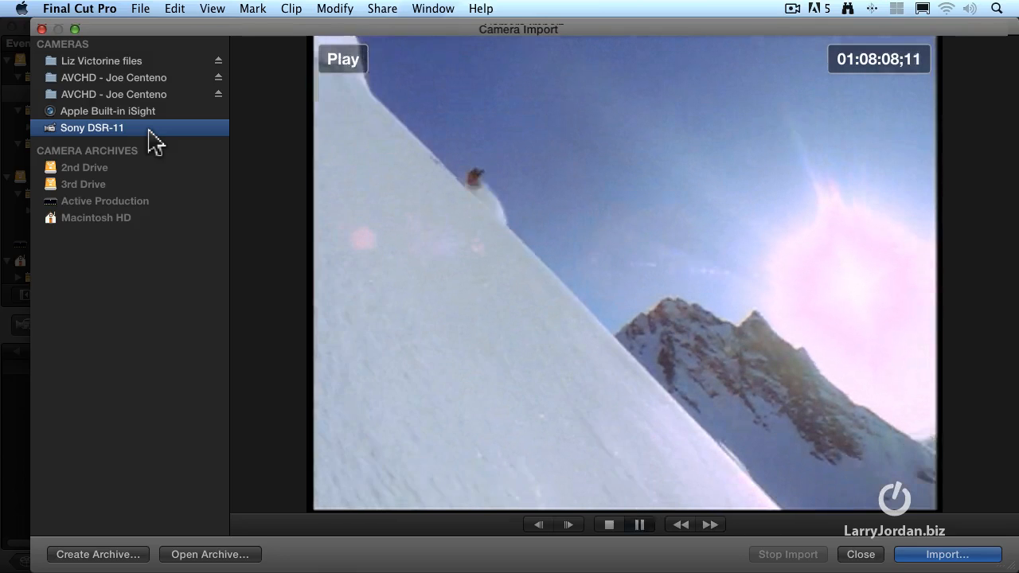
{"action": "key", "text": "space"}
{"action": "key", "text": "j"}
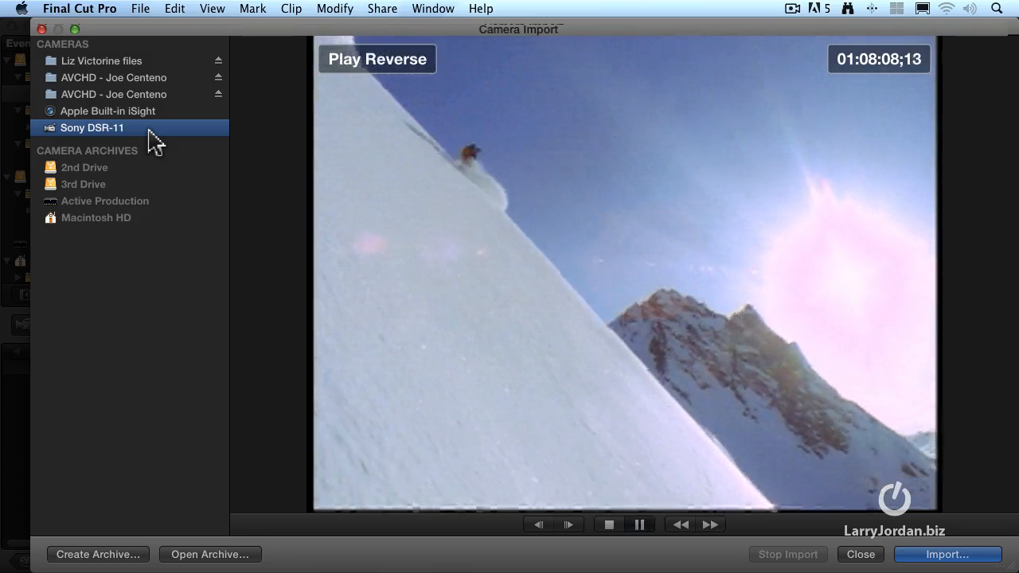
{"action": "key", "text": "k"}
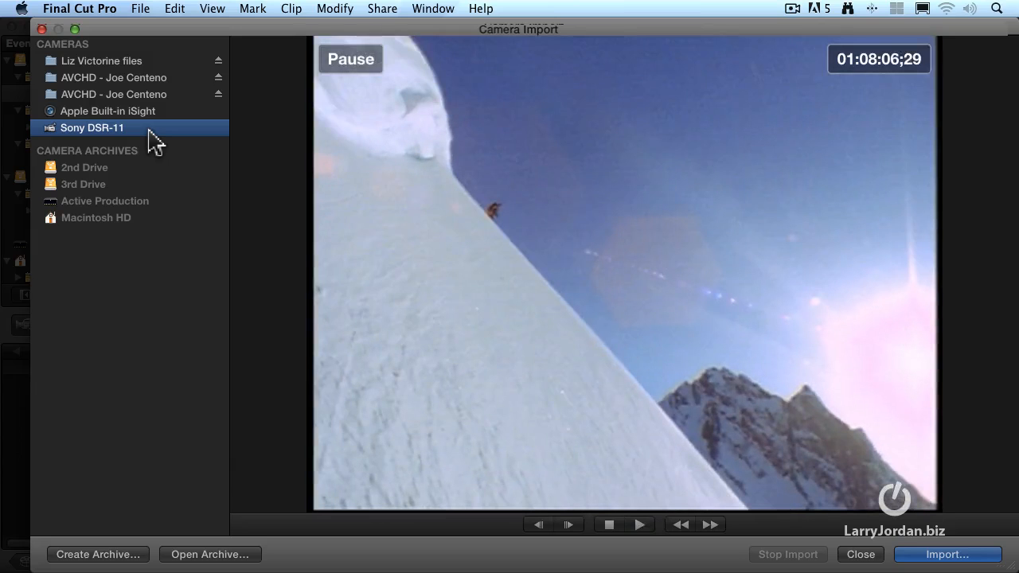
{"action": "key", "text": "space"}
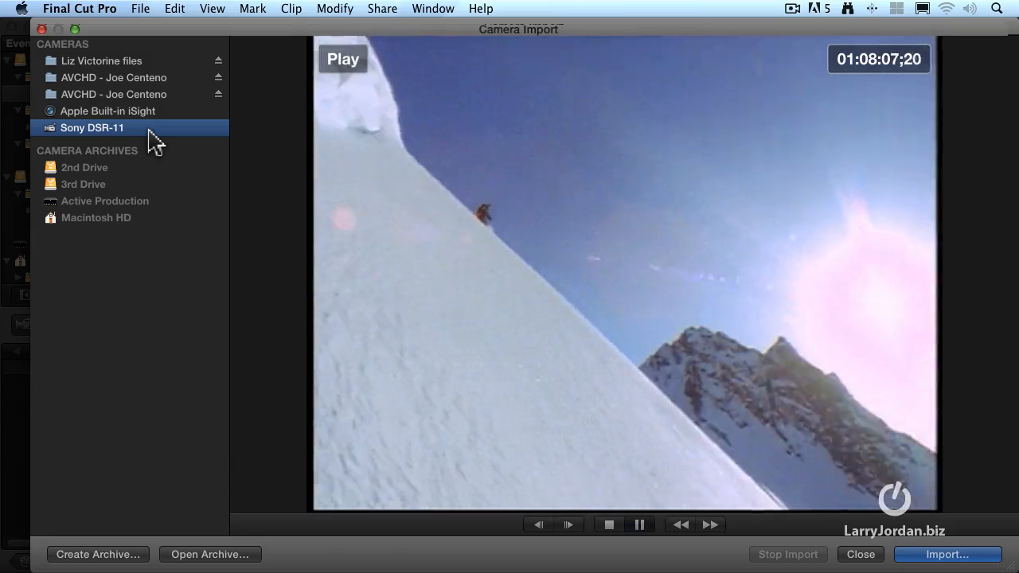
{"action": "key", "text": "space"}
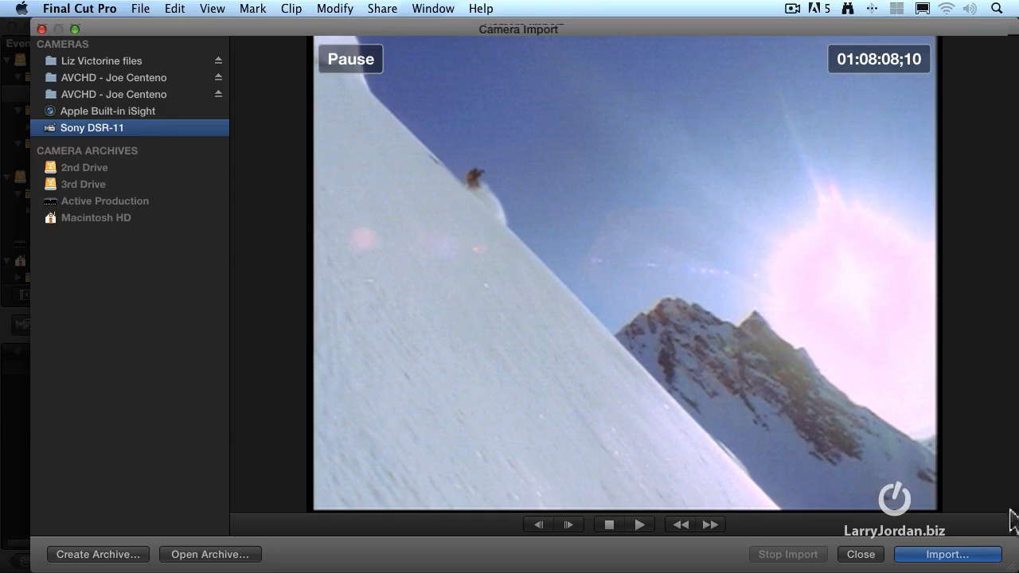
- Set up the tape import to create a new event named Snowboarding, saved to 2nd Drive
{"action": "left_click", "coordinate": [979, 557]}
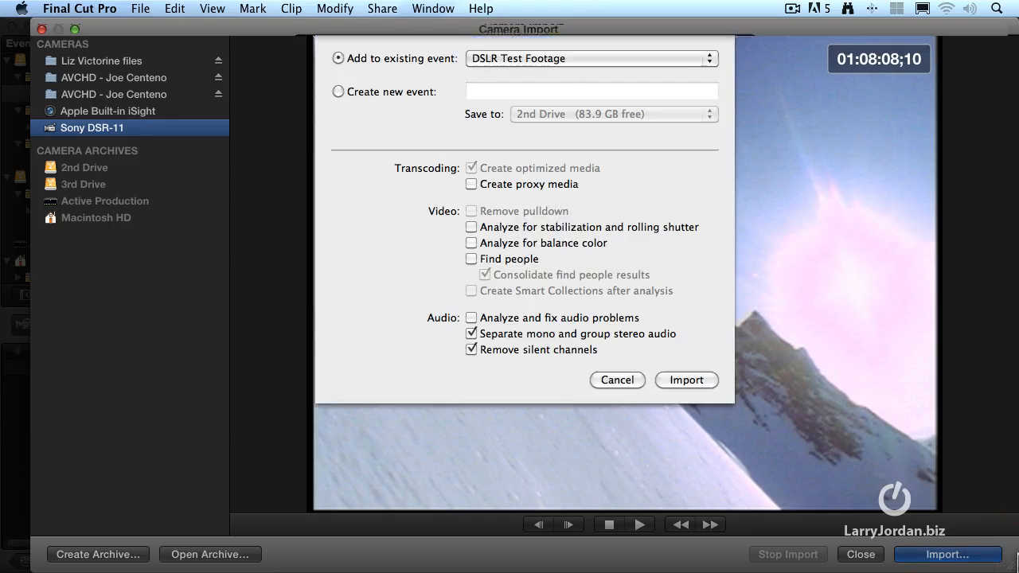
{"action": "left_click", "coordinate": [338, 92]}
{"action": "left_click", "coordinate": [554, 92]}
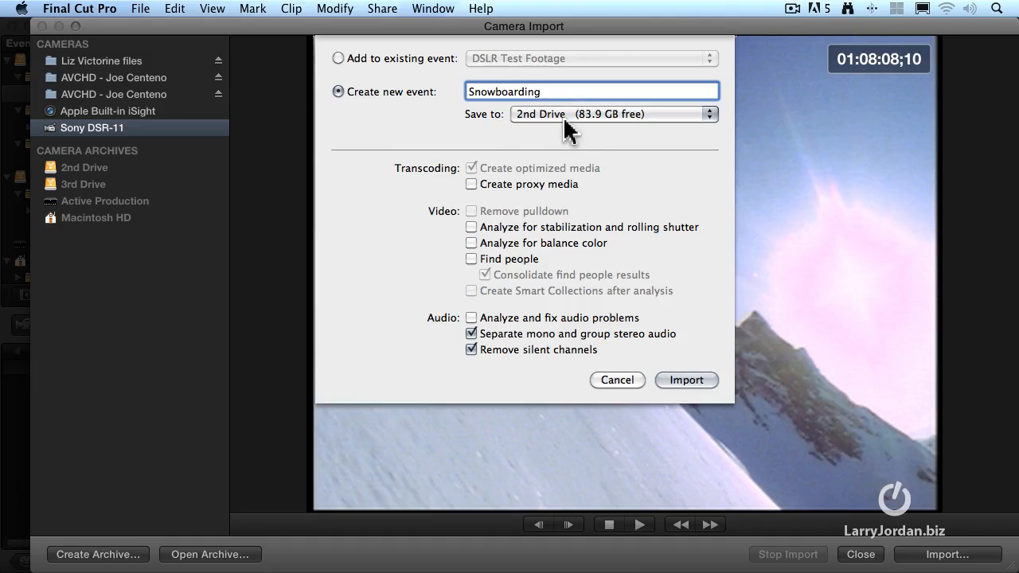
{"action": "key", "text": "super+a"}
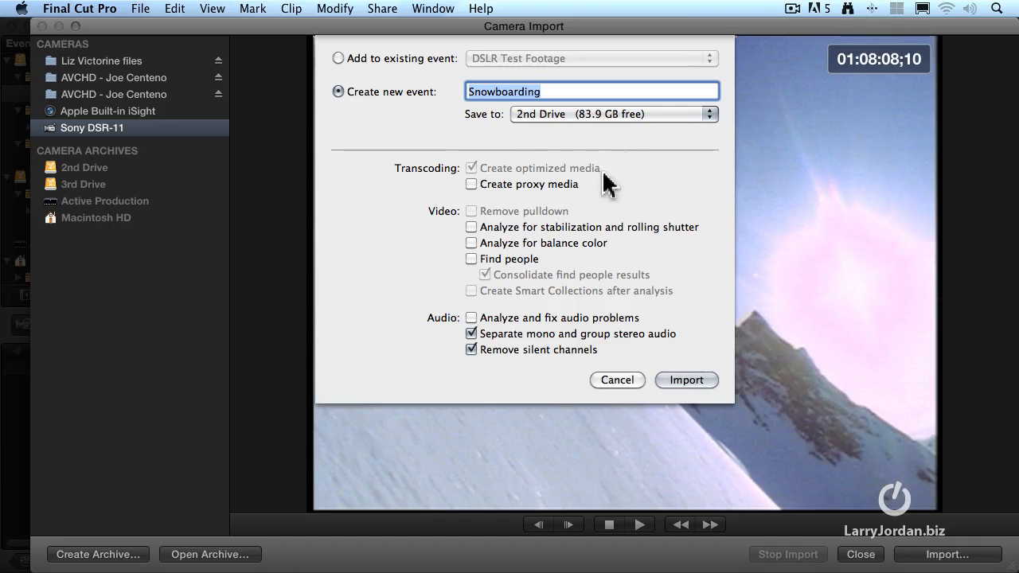
{"action": "mouse_move", "coordinate": [611, 183]}
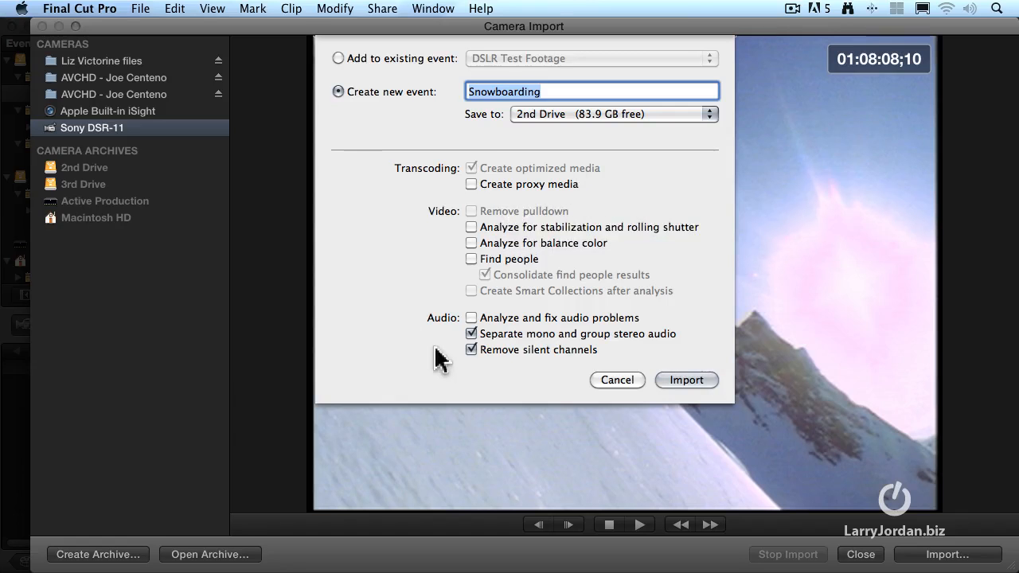
- Import the tape footage through to the end of the tape and close the Camera Import window
{"action": "left_click", "coordinate": [685, 379]}
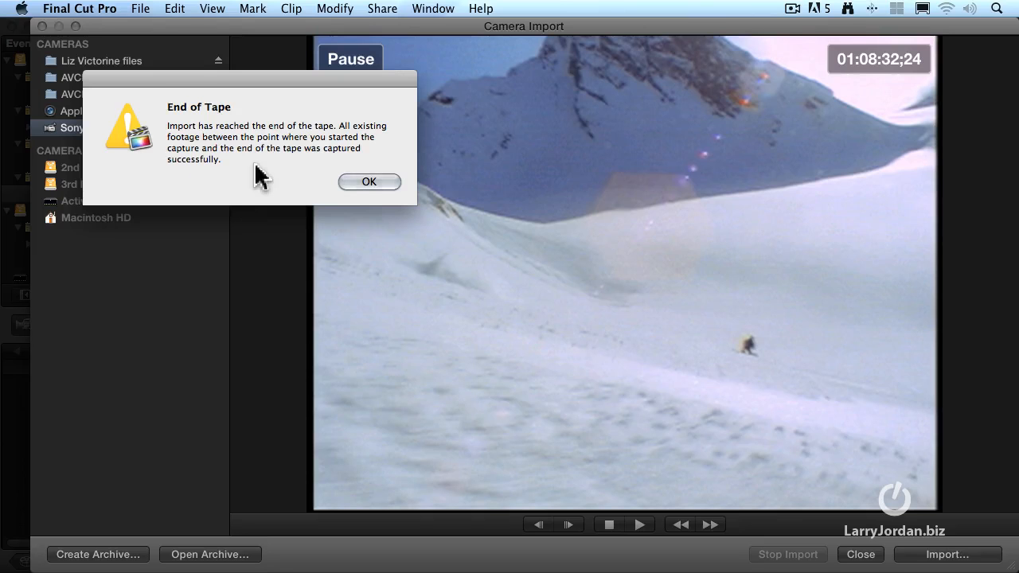
{"action": "left_click", "coordinate": [392, 183]}
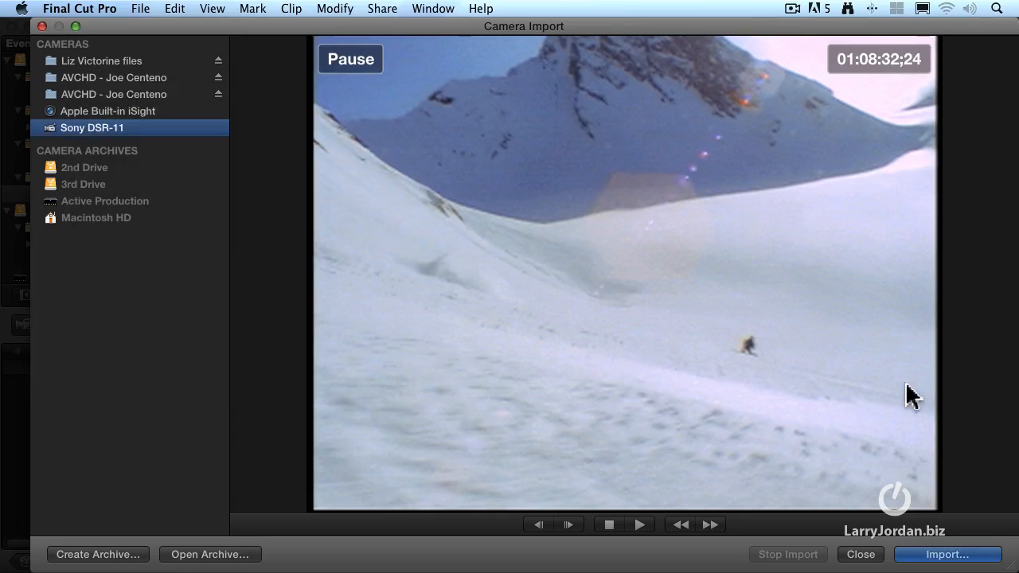
{"action": "left_click", "coordinate": [864, 554]}
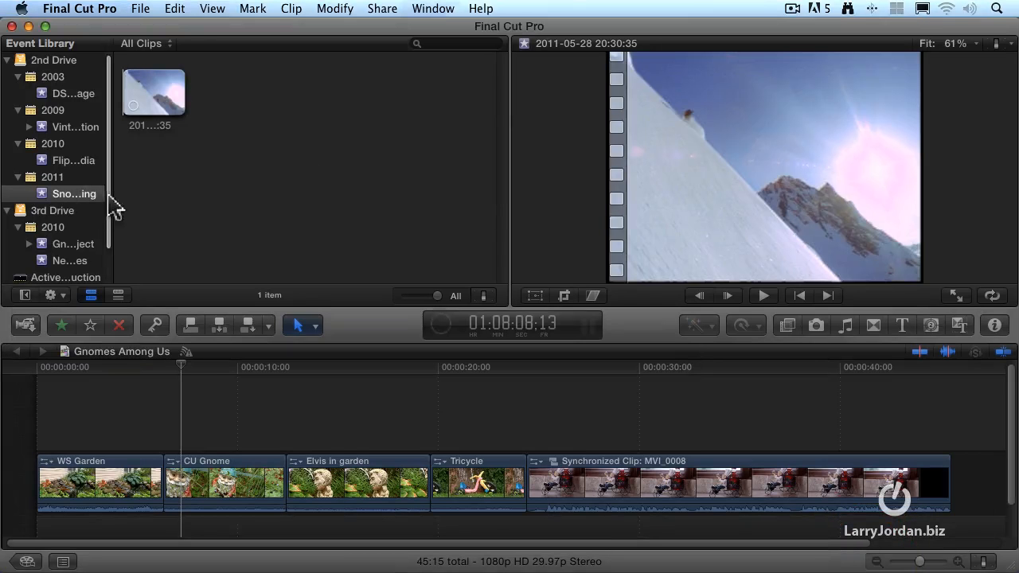
- Widen the Event Library list to show full event names and select the imported clip in the Snowboarding event
{"action": "left_click_drag", "start_coordinate": [118, 205], "coordinate": [172, 191]}
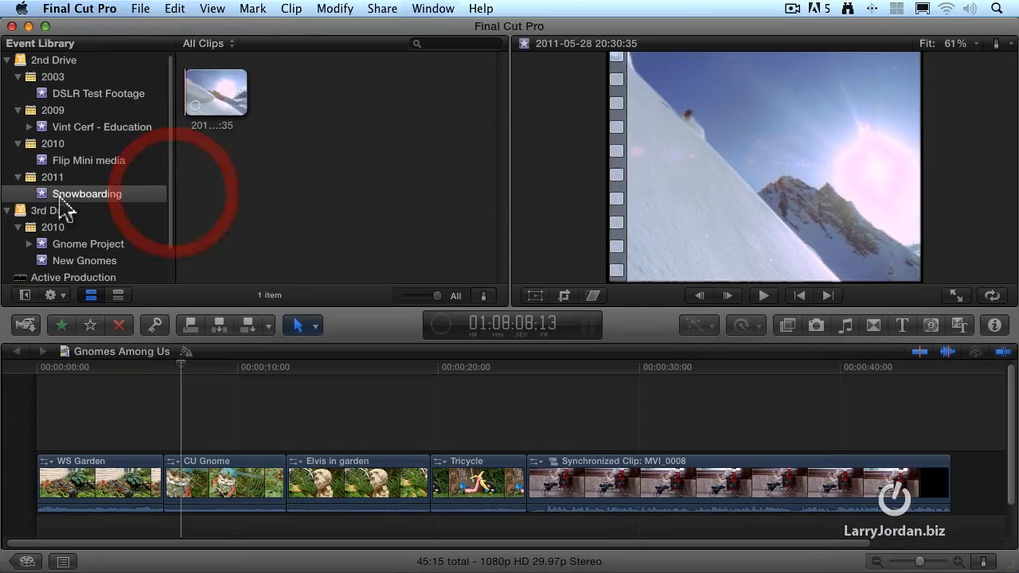
{"action": "left_click", "coordinate": [218, 94]}
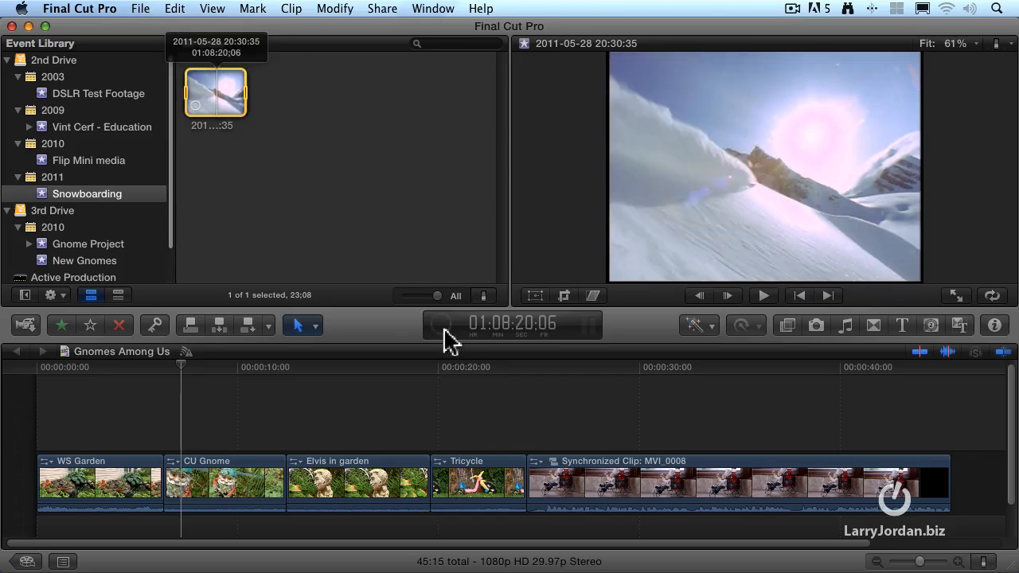
- Check the progress of the background tasks, including the details under Rendering, and close the Background Tasks window
{"action": "left_click", "coordinate": [443, 328]}
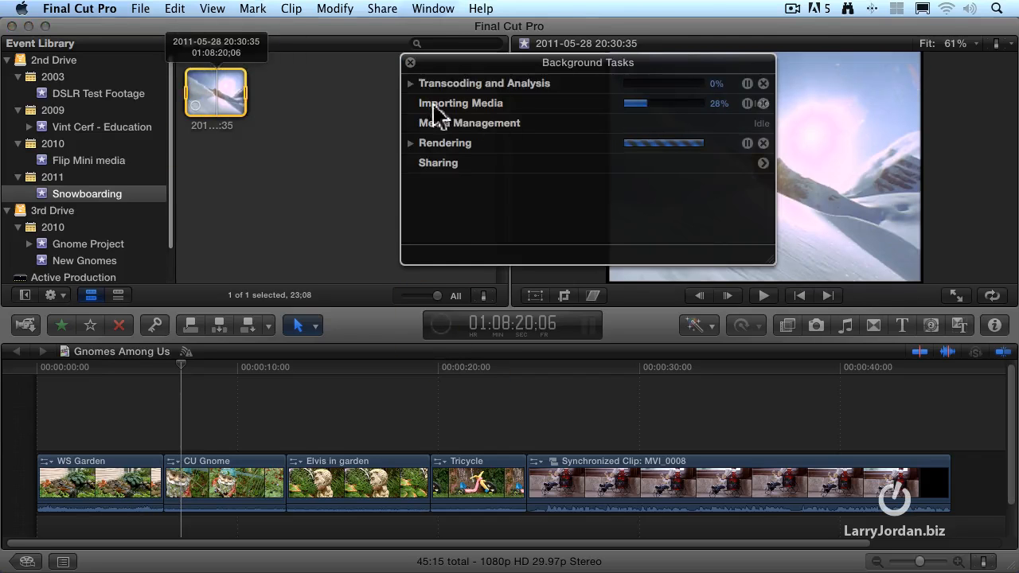
{"action": "left_click", "coordinate": [409, 143]}
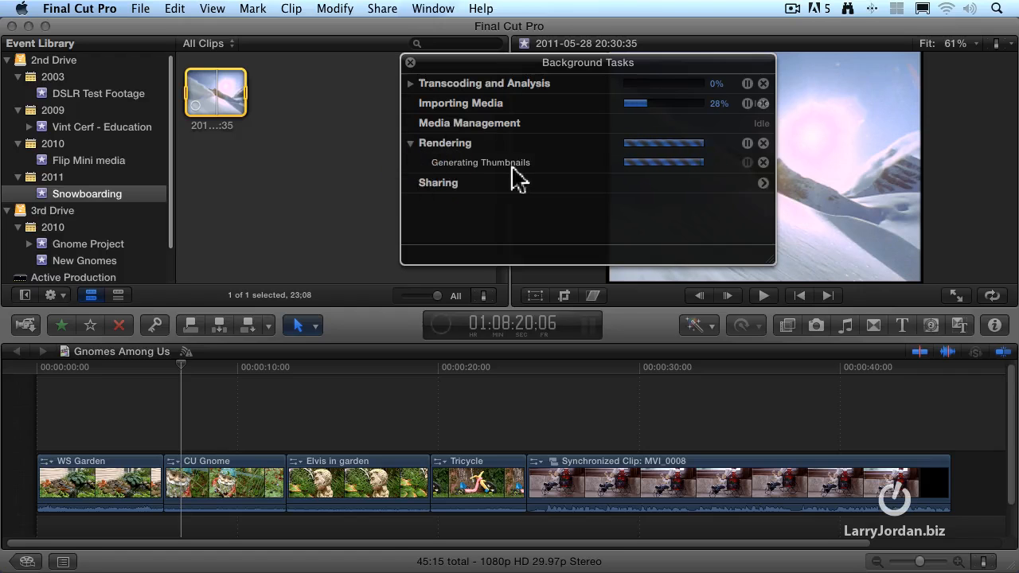
{"action": "left_click", "coordinate": [410, 144]}
{"action": "left_click", "coordinate": [410, 145]}
{"action": "left_click", "coordinate": [410, 145]}
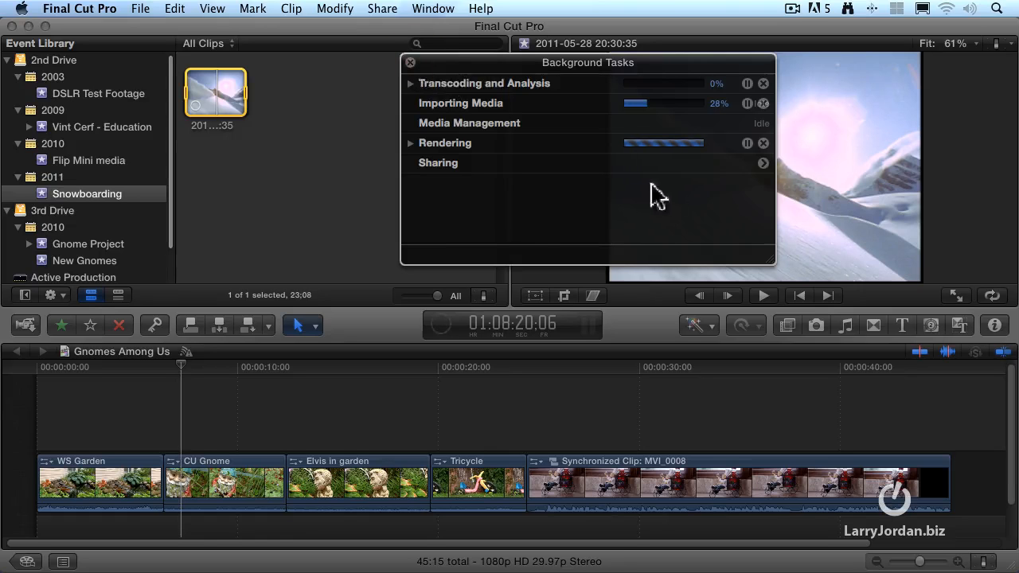
{"action": "left_click", "coordinate": [410, 62]}
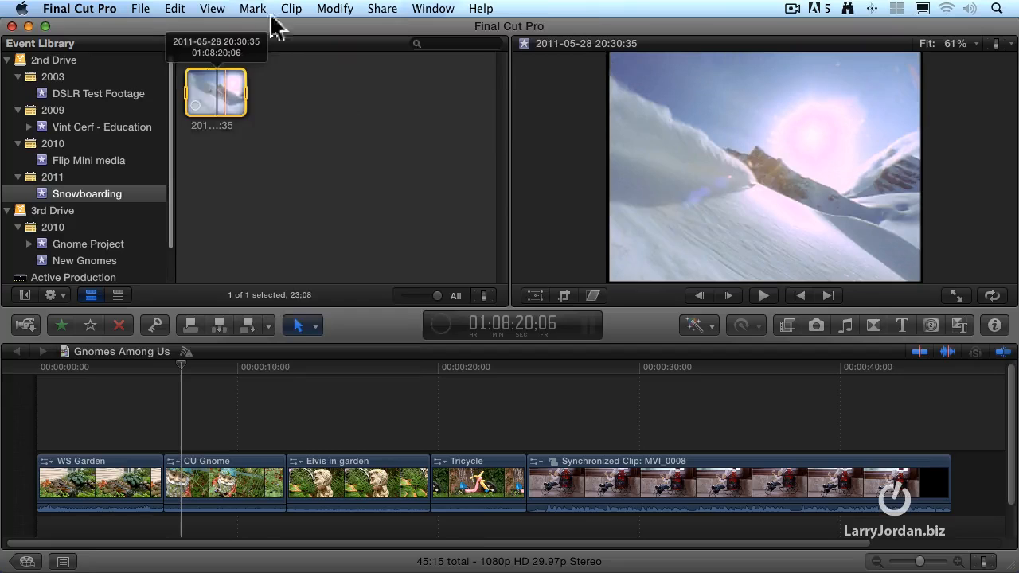
- Play the imported snowboarding clip full screen, return to the interface, and continue its playback briefly in the viewer
{"action": "left_click", "coordinate": [213, 8]}
{"action": "mouse_move", "coordinate": [239, 27]}
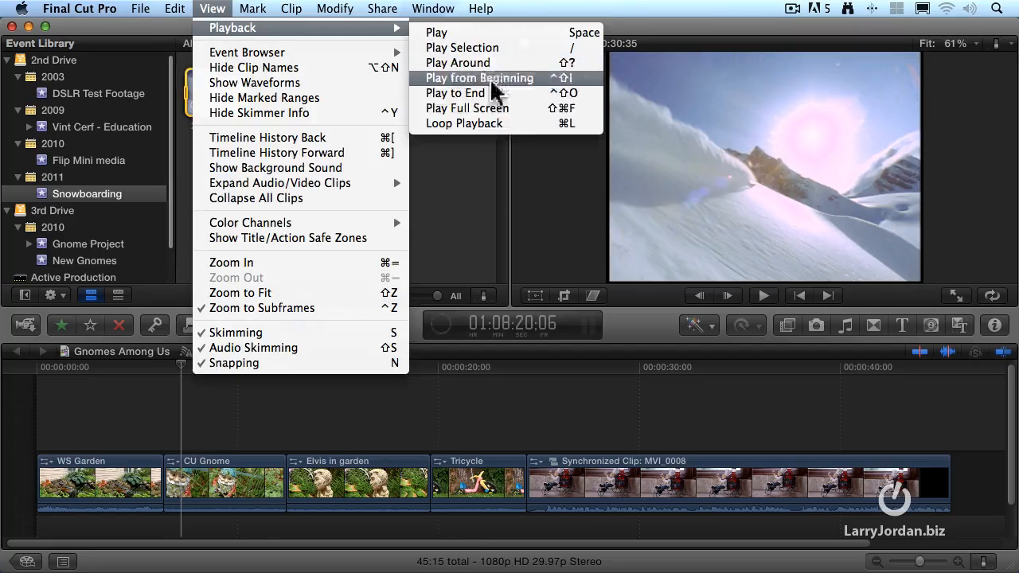
{"action": "left_click", "coordinate": [525, 119]}
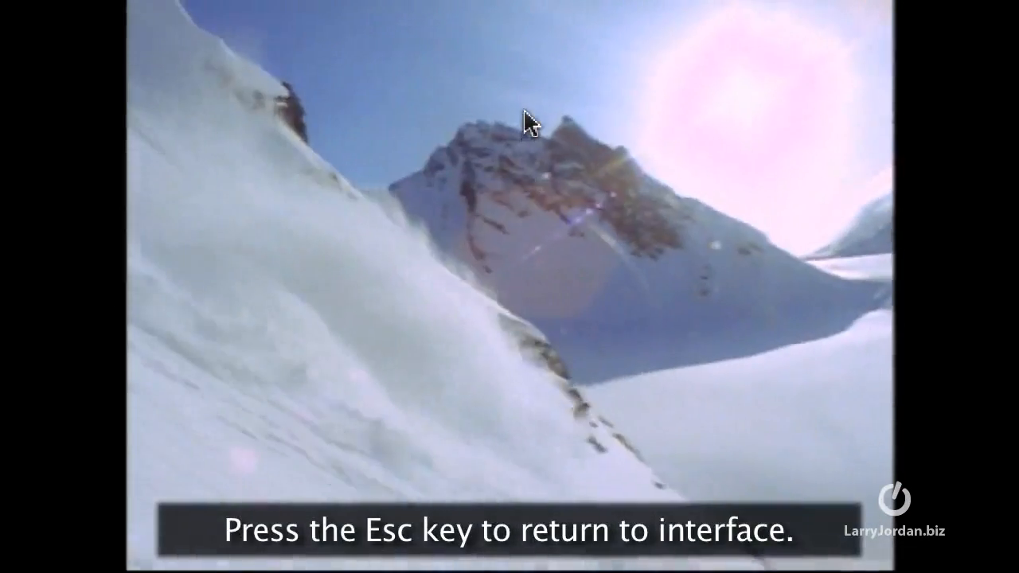
{"action": "key", "text": "Escape"}
{"action": "key", "text": "space"}
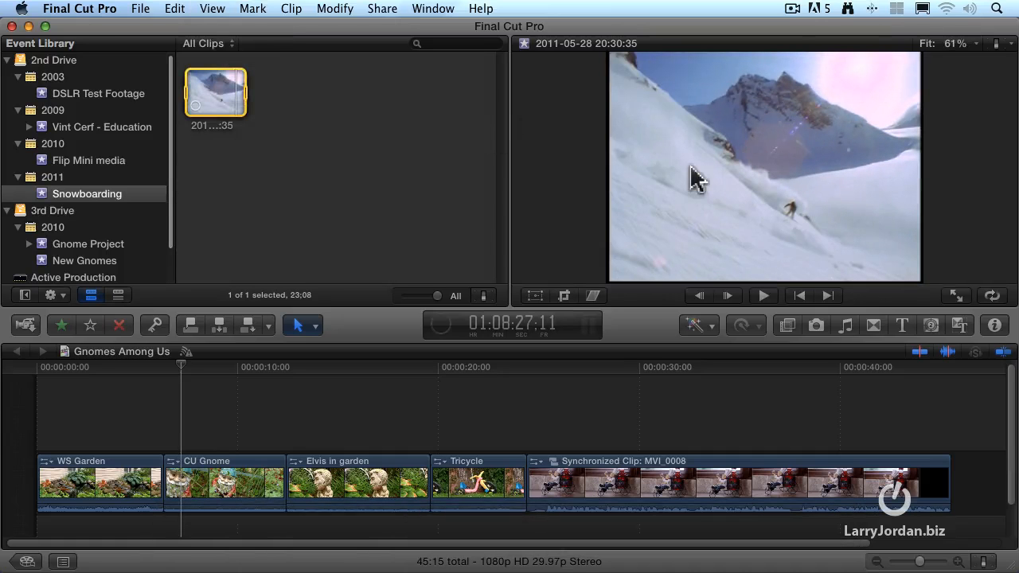
{"action": "key", "text": "space"}
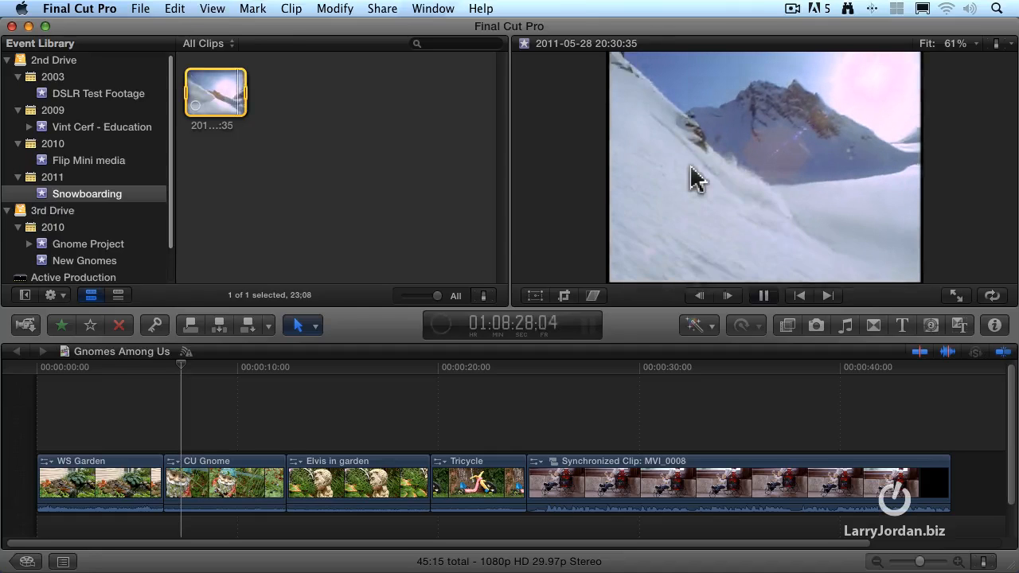
{"action": "key", "text": "space"}
- Run Analyze and Fix on the snowboarding clip for stabilization and rolling shutter, balance color and finding people, with people results consolidated
{"action": "left_click", "coordinate": [213, 90]}
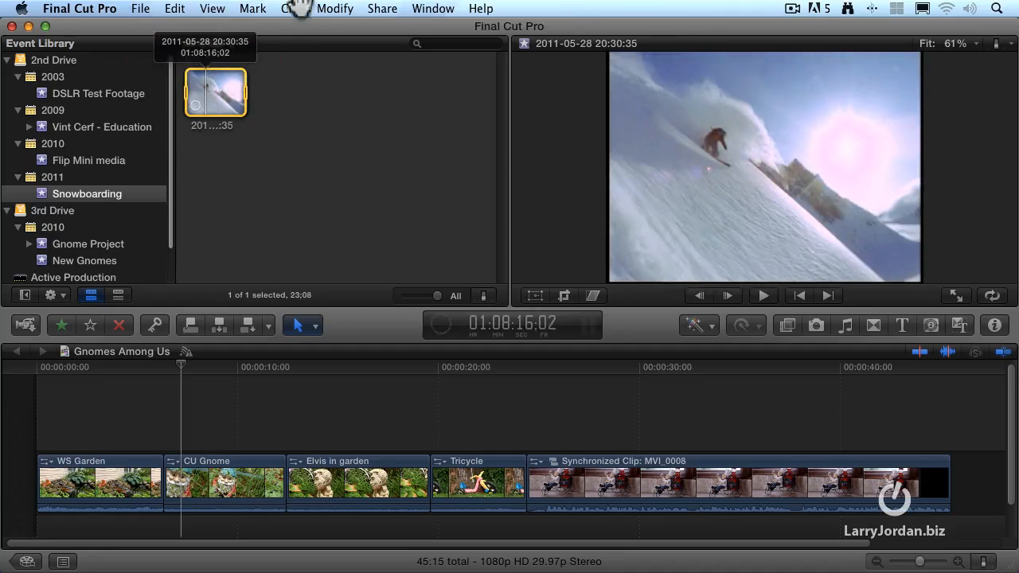
{"action": "left_click", "coordinate": [331, 9]}
{"action": "left_click", "coordinate": [337, 28]}
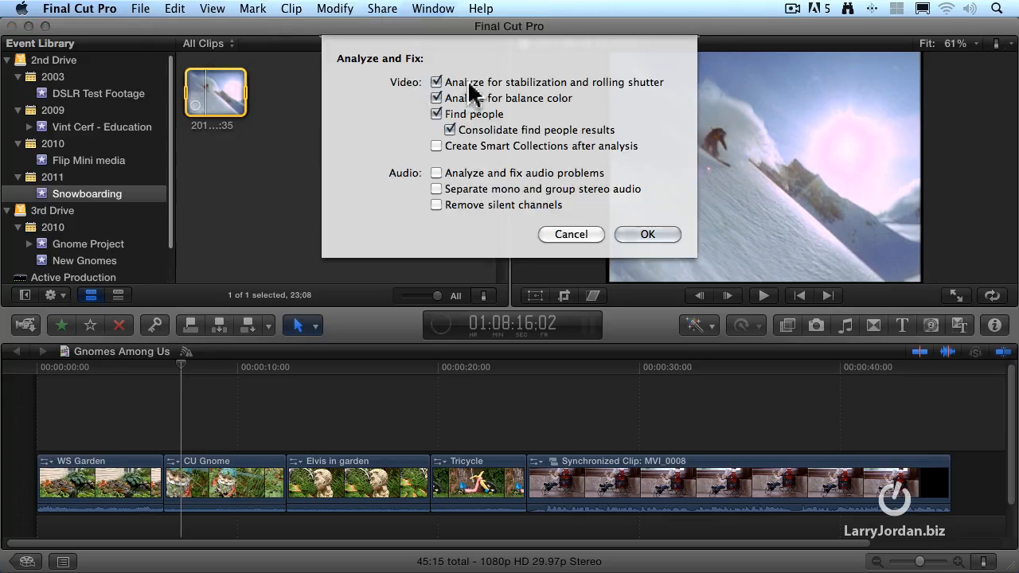
{"action": "left_click", "coordinate": [647, 234]}
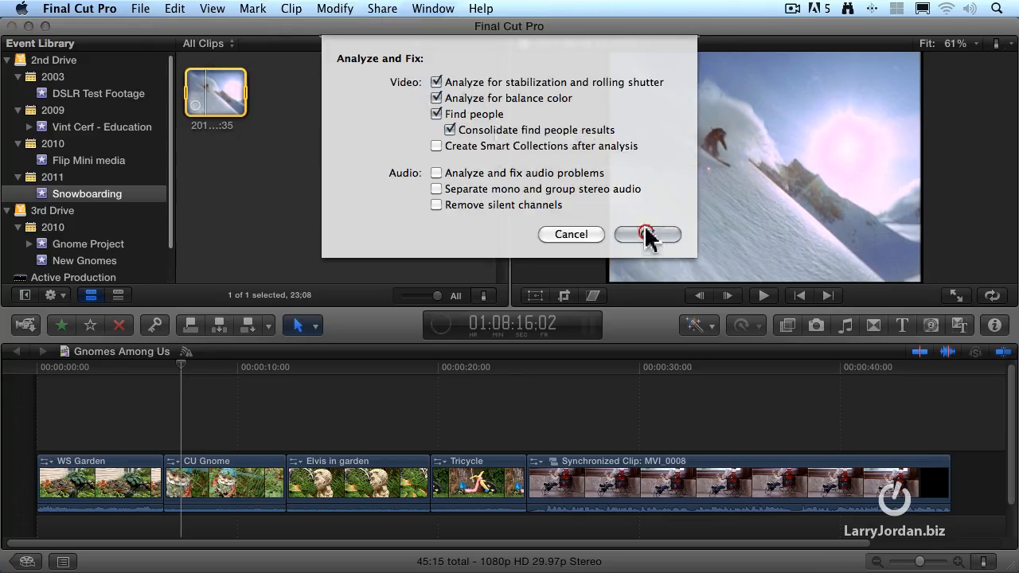
- Check the individual Transcoding and Analysis jobs in the Background Tasks window and close it
{"action": "left_click", "coordinate": [439, 327]}
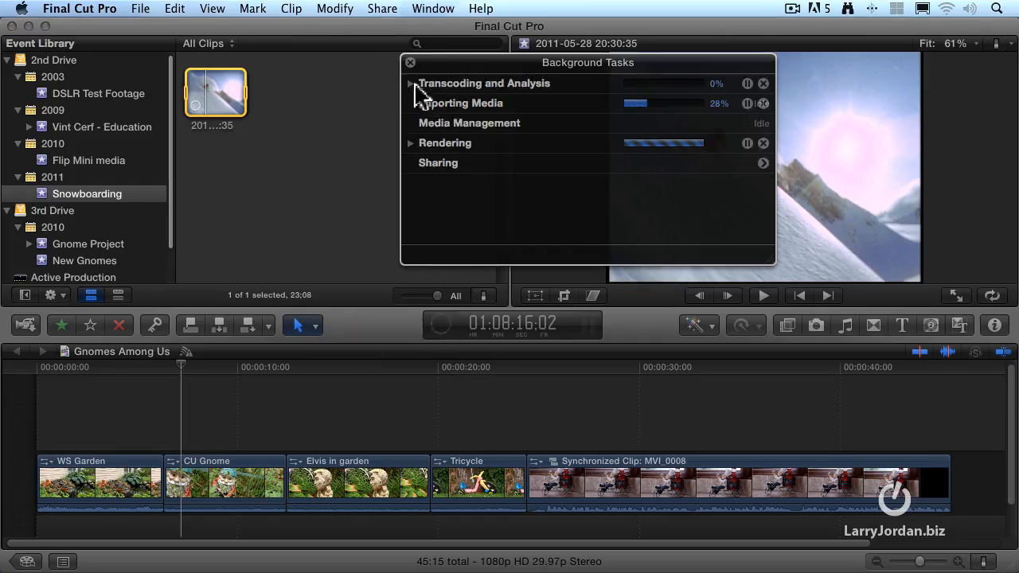
{"action": "left_click", "coordinate": [410, 84]}
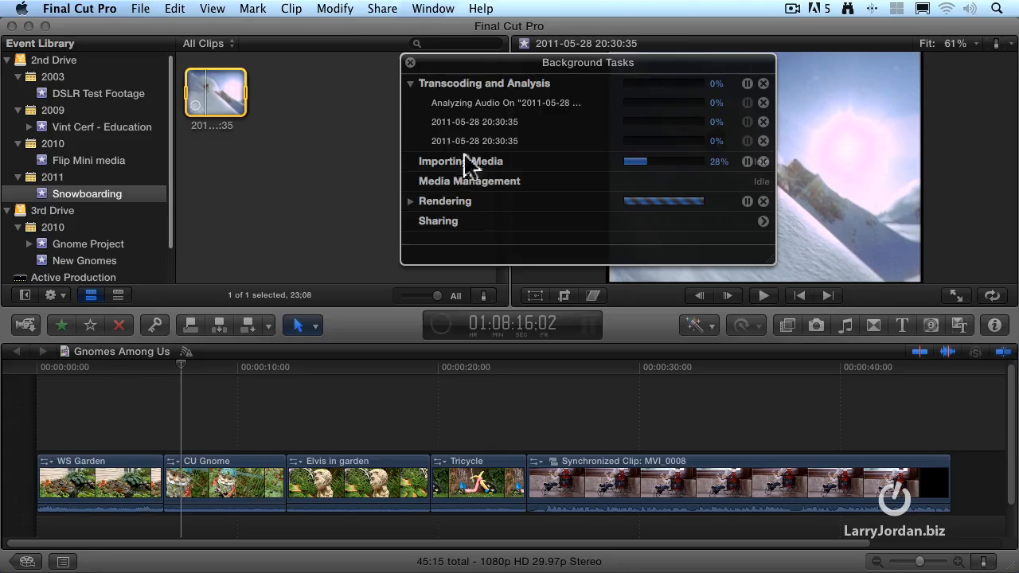
{"action": "left_click", "coordinate": [410, 62]}
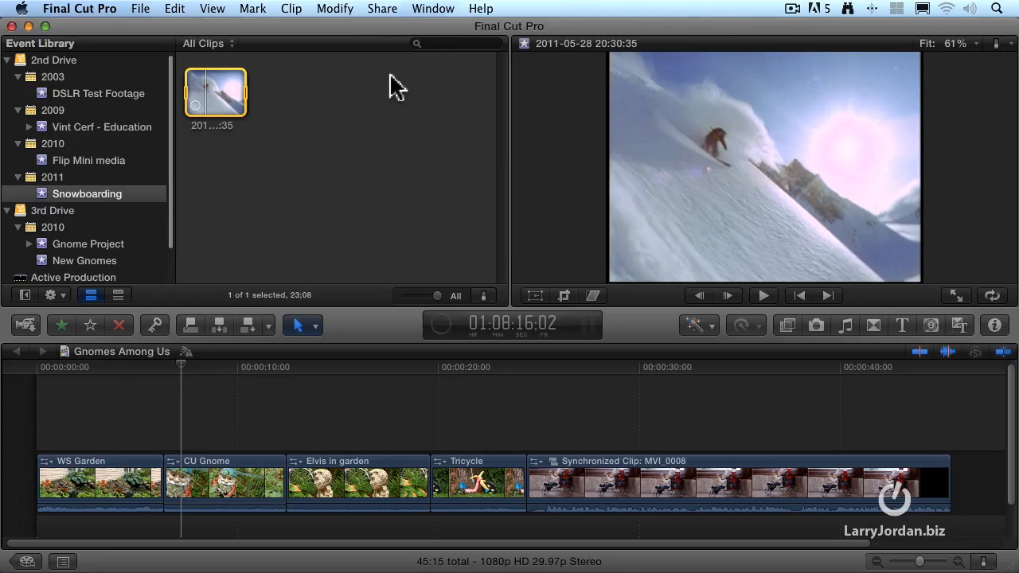